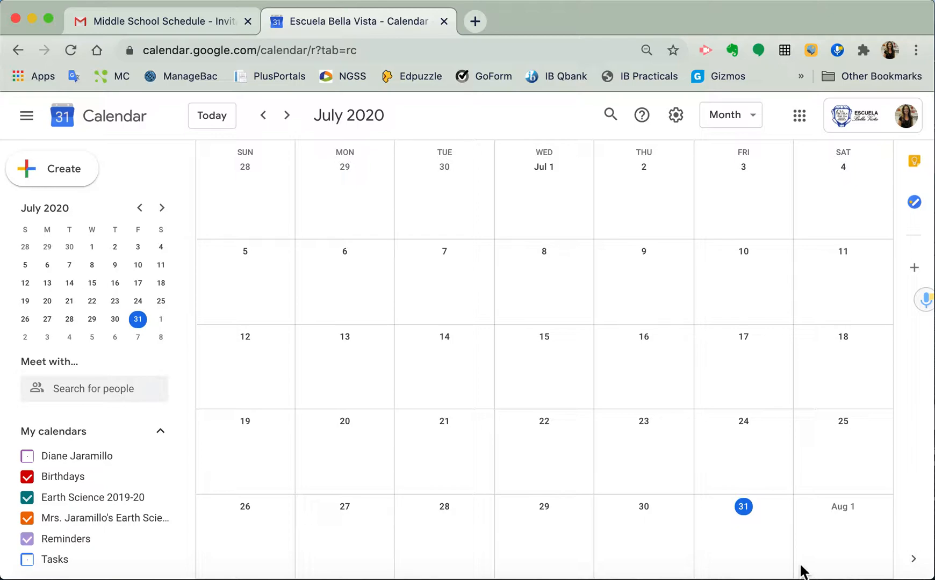
{"action": "left_click", "coordinate": [799, 115]}
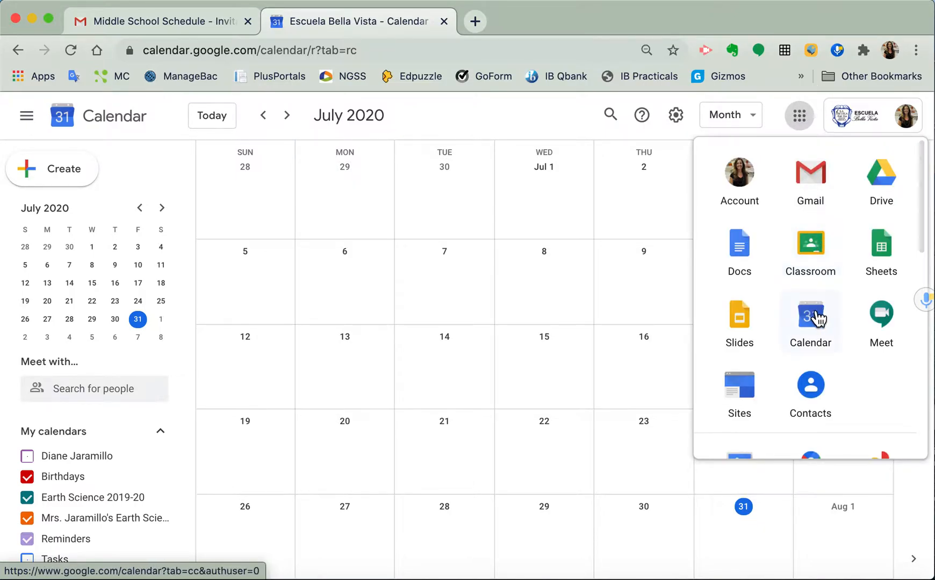
{"action": "left_click", "coordinate": [415, 413]}
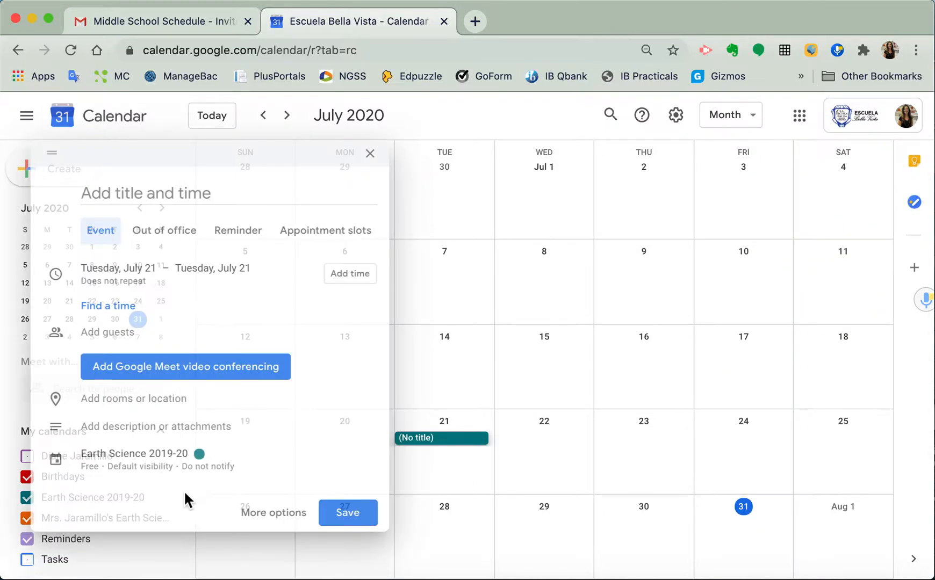
{"action": "left_click", "coordinate": [176, 567]}
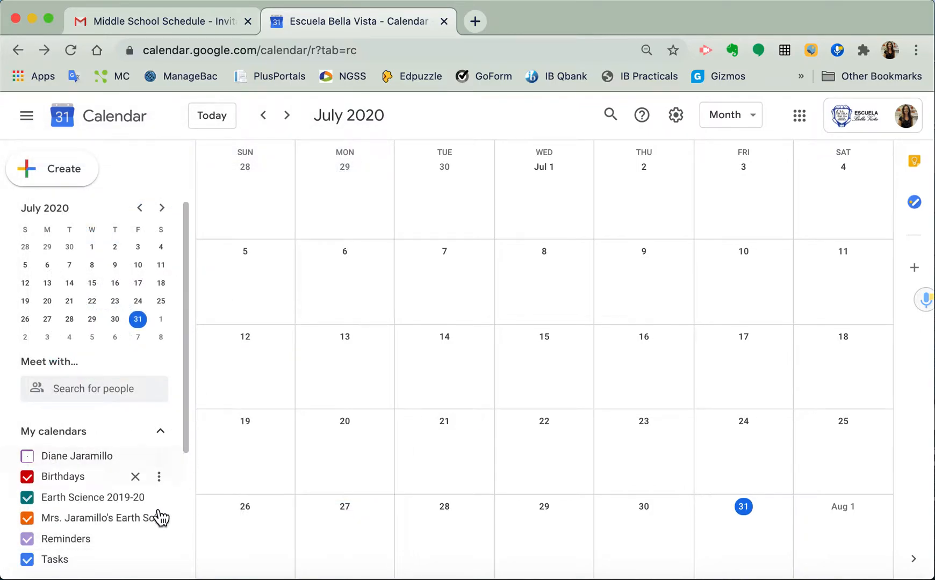
Step: Unsubscribe from the Español 8vo Grado calendar through its settings and return to the month view
{"action": "scroll", "coordinate": [145, 523], "scroll_direction": "down", "scroll_amount": 3}
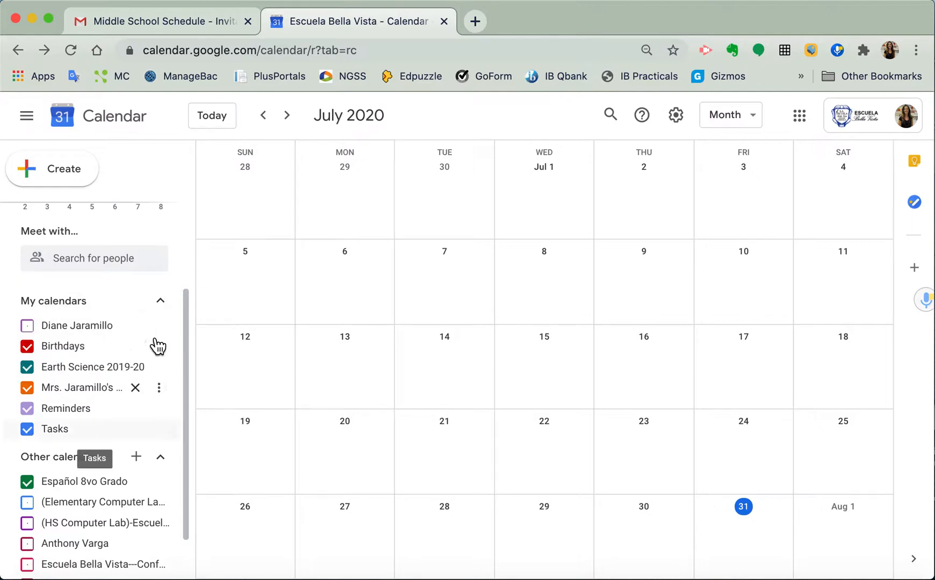
{"action": "scroll", "coordinate": [115, 443], "scroll_direction": "down", "scroll_amount": 2}
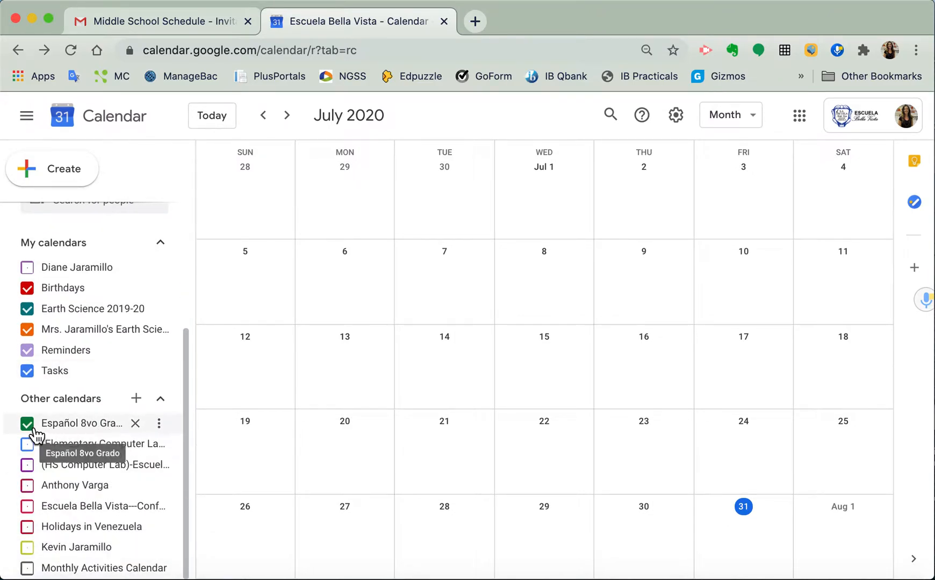
{"action": "left_click", "coordinate": [166, 425]}
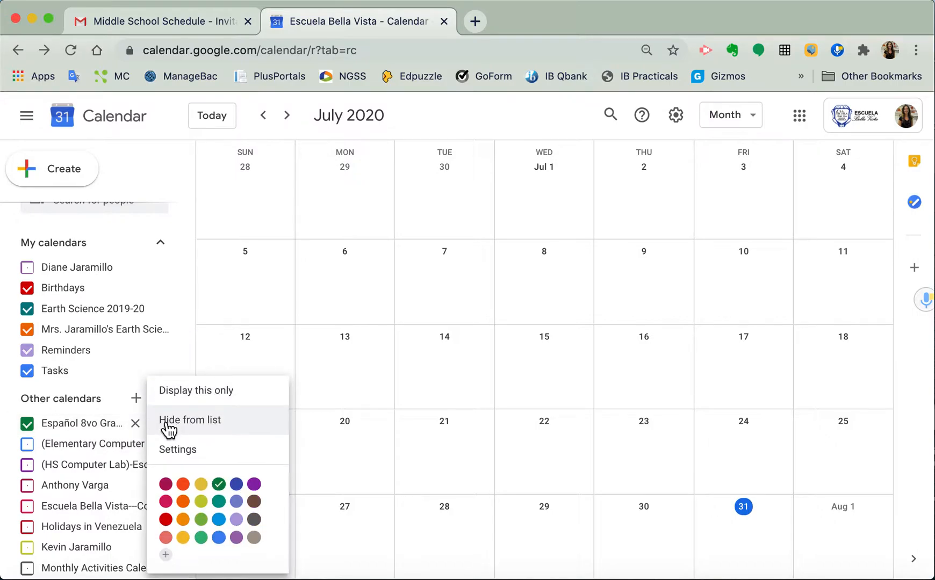
{"action": "left_click", "coordinate": [188, 456]}
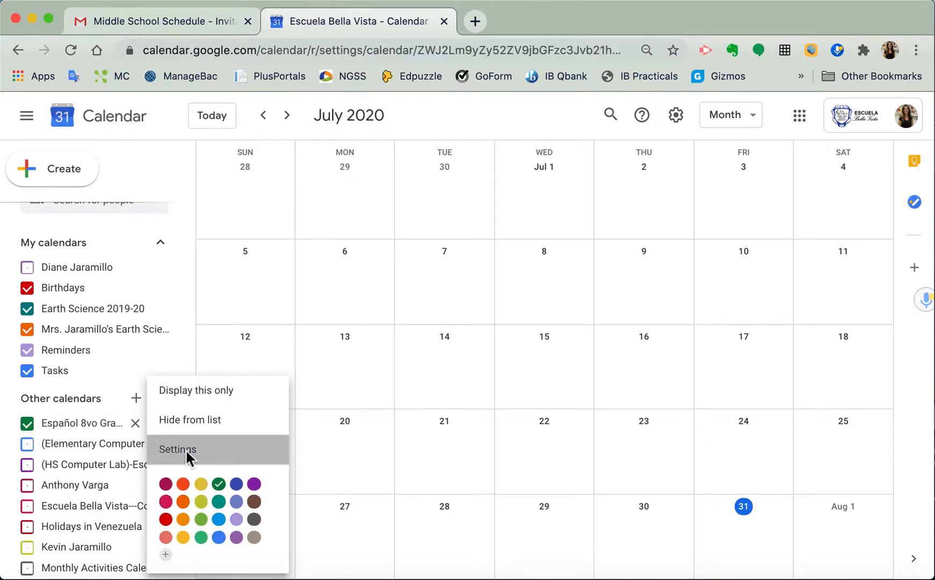
{"action": "scroll", "coordinate": [416, 466], "scroll_direction": "down", "scroll_amount": 15}
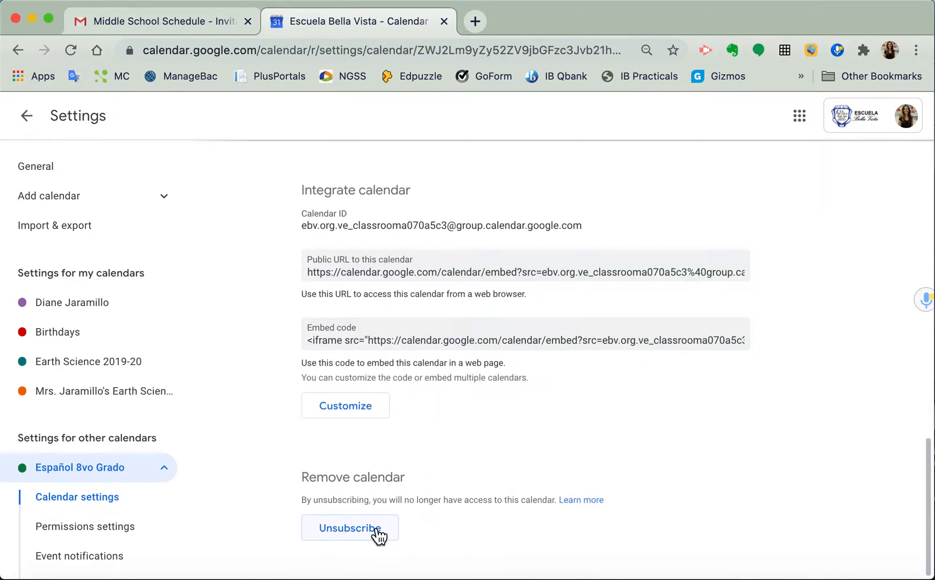
{"action": "left_click", "coordinate": [377, 532]}
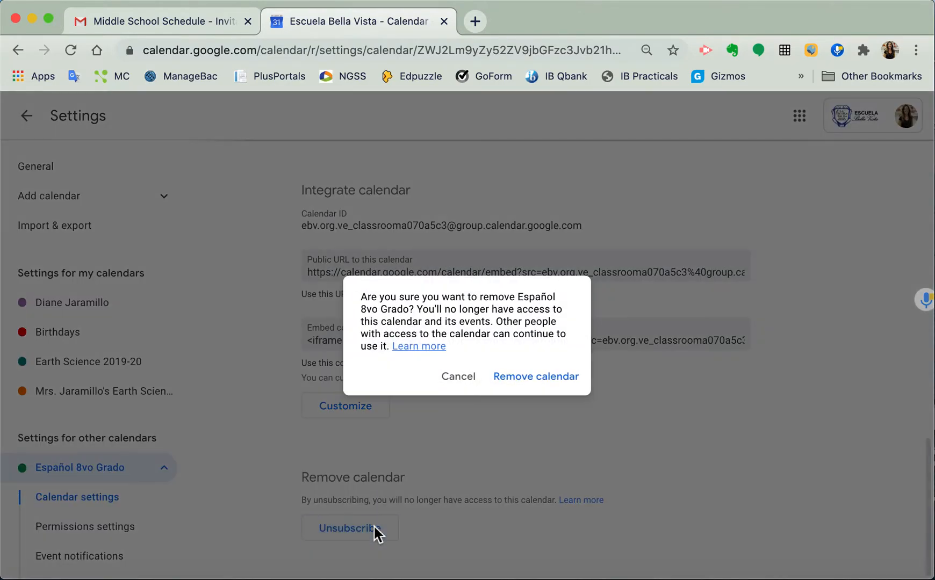
{"action": "left_click", "coordinate": [526, 385]}
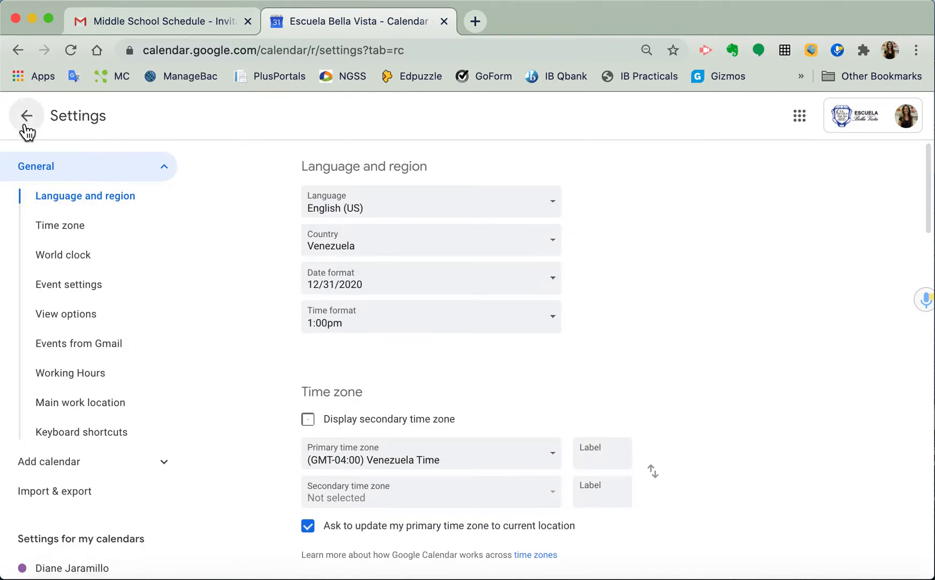
{"action": "left_click", "coordinate": [26, 120]}
Step: Permanently delete the Earth Science 2019-20 calendar through its settings and return to the month view
{"action": "scroll", "coordinate": [98, 323], "scroll_direction": "down", "scroll_amount": 5}
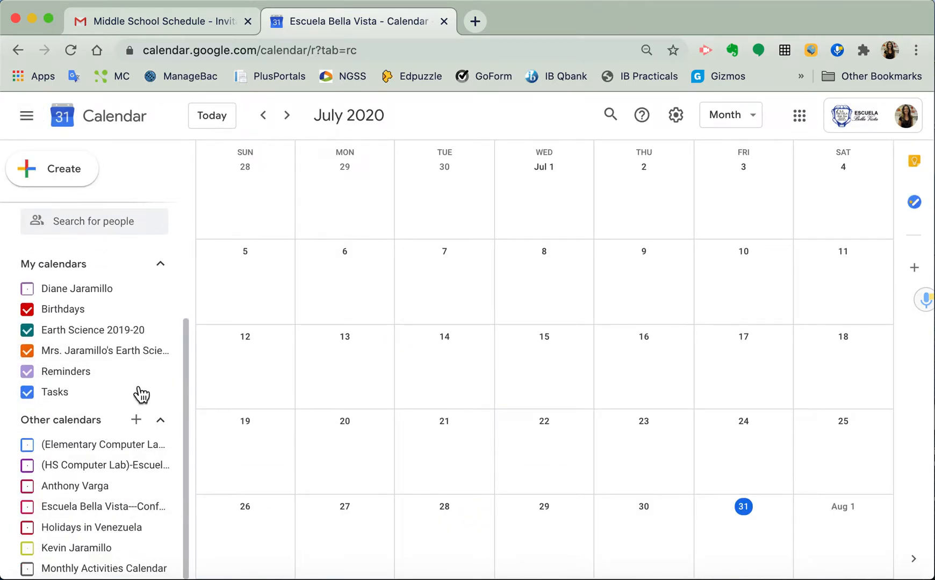
{"action": "scroll", "coordinate": [141, 393], "scroll_direction": "up", "scroll_amount": 1}
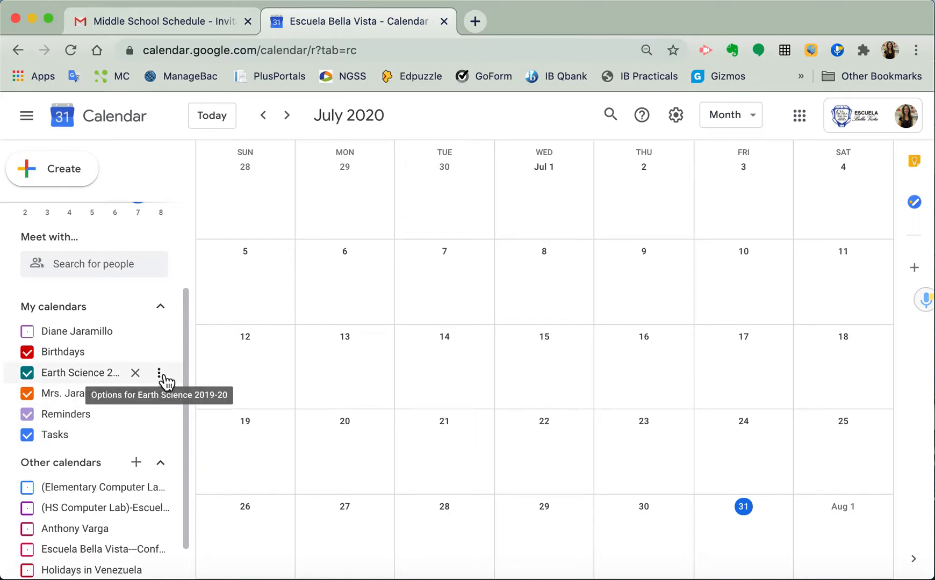
{"action": "left_click", "coordinate": [161, 374]}
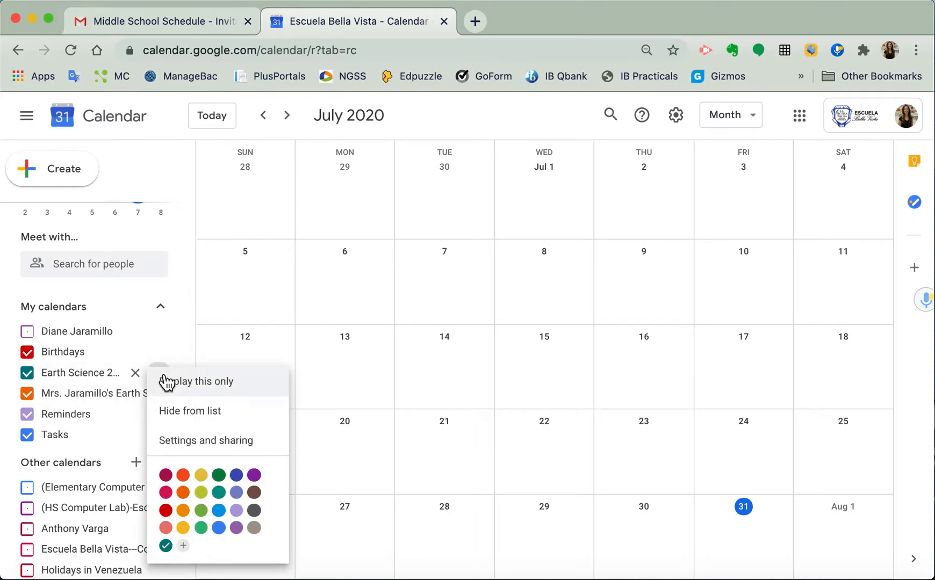
{"action": "left_click", "coordinate": [183, 442]}
{"action": "scroll", "coordinate": [578, 465], "scroll_direction": "down", "scroll_amount": 5}
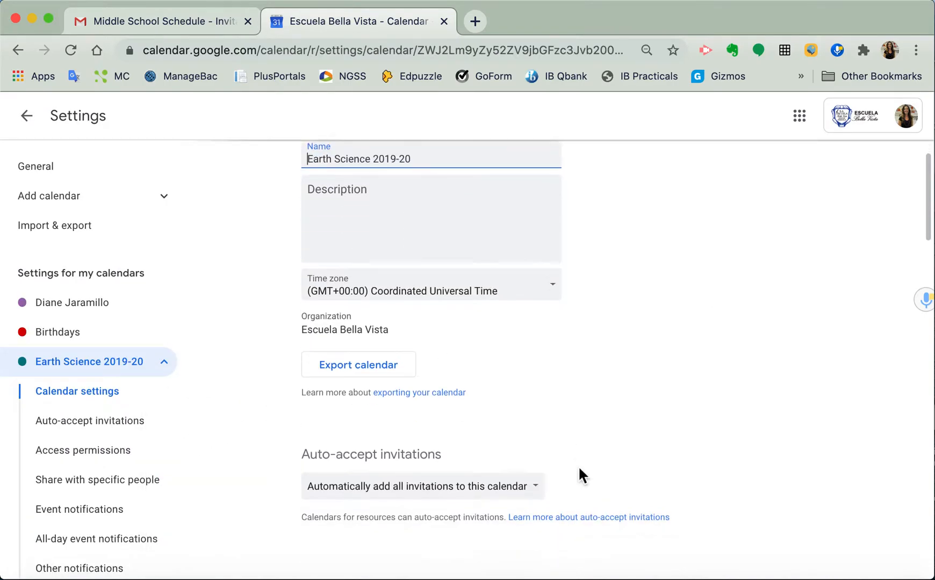
{"action": "scroll", "coordinate": [579, 469], "scroll_direction": "down", "scroll_amount": 20}
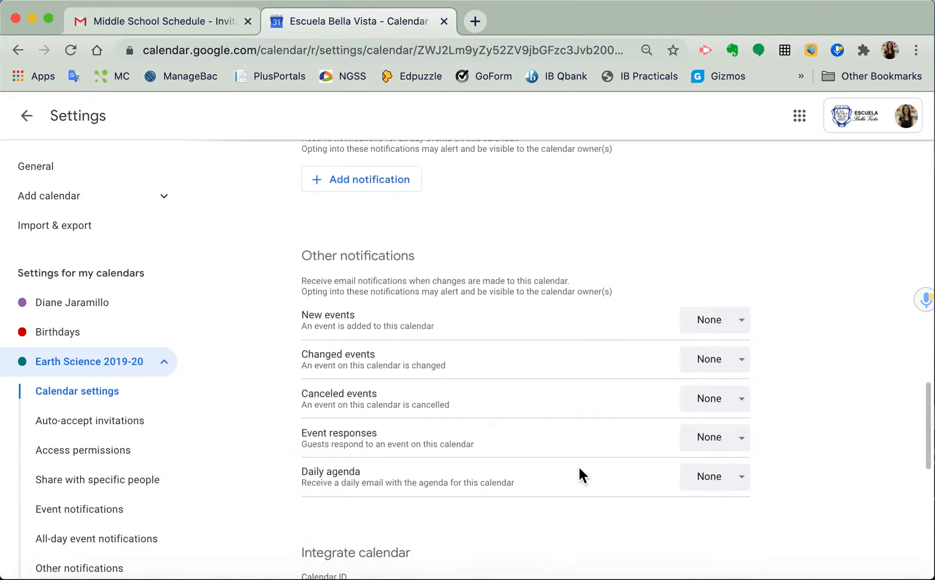
{"action": "scroll", "coordinate": [579, 476], "scroll_direction": "down", "scroll_amount": 4}
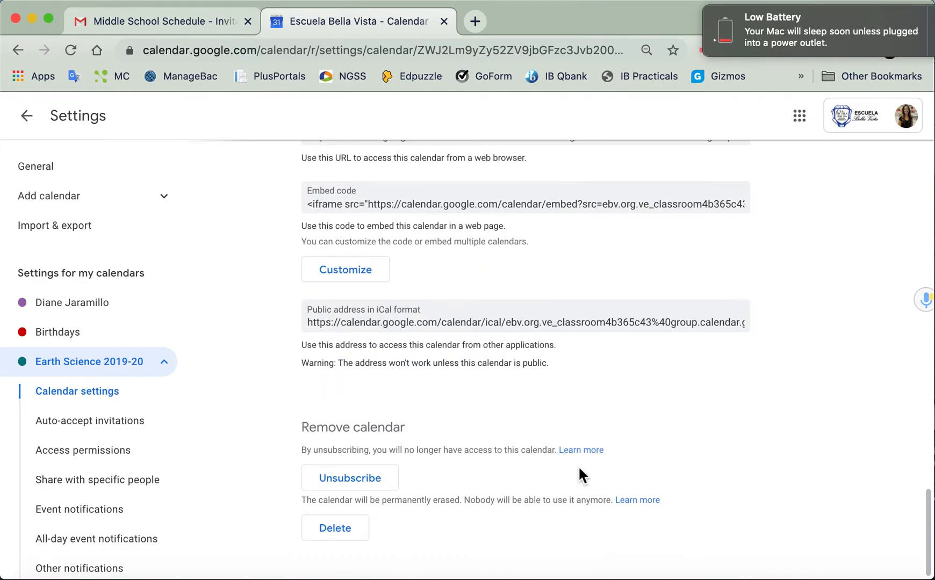
{"action": "left_click", "coordinate": [340, 530]}
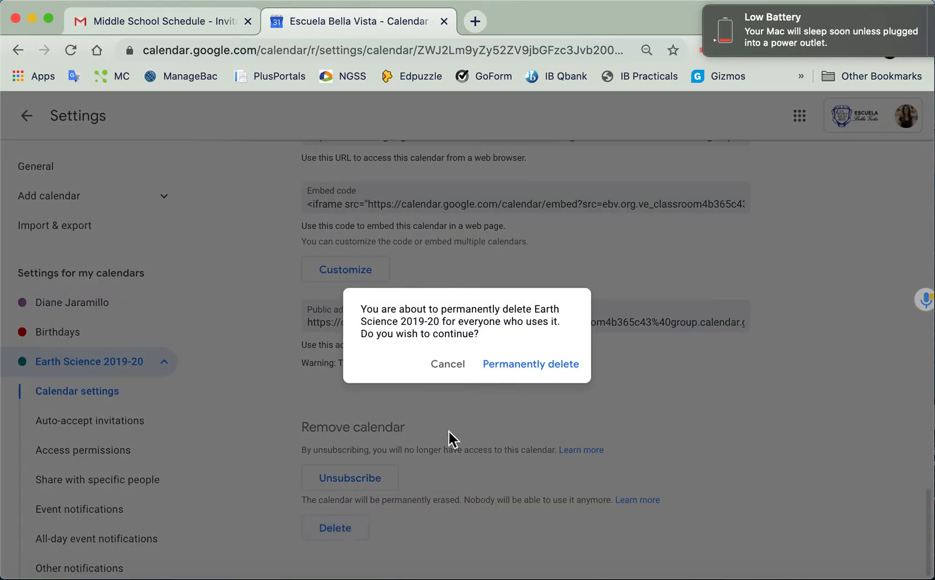
{"action": "left_click", "coordinate": [527, 380]}
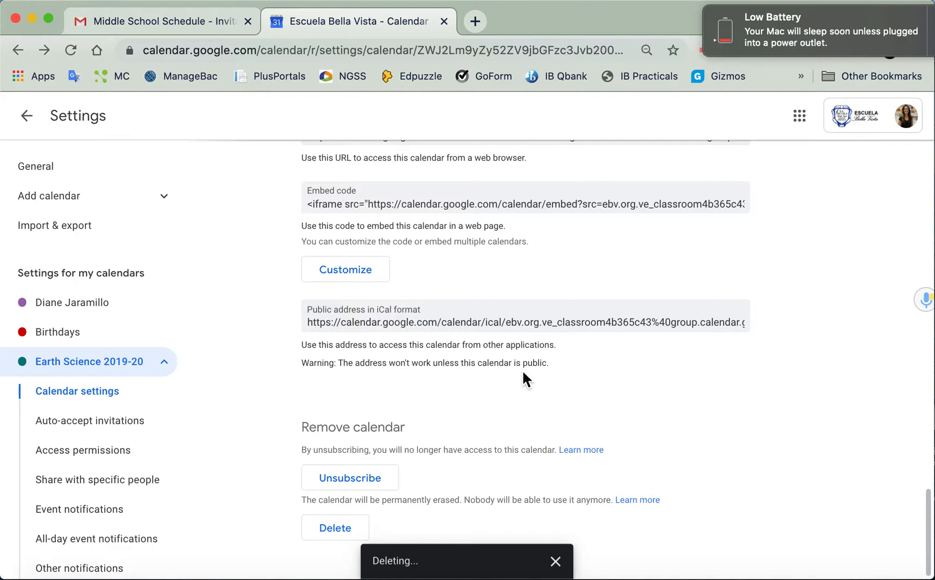
{"action": "left_click", "coordinate": [29, 121]}
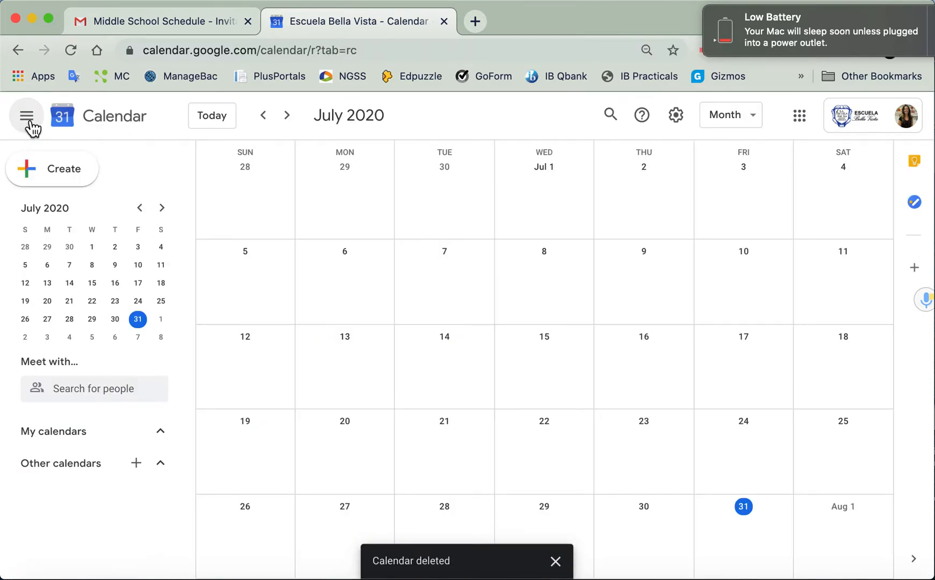
Step: Rename the teacher's remaining Earth Science calendar as 8 Earth Science in its settings
{"action": "scroll", "coordinate": [132, 492], "scroll_direction": "down", "scroll_amount": 2}
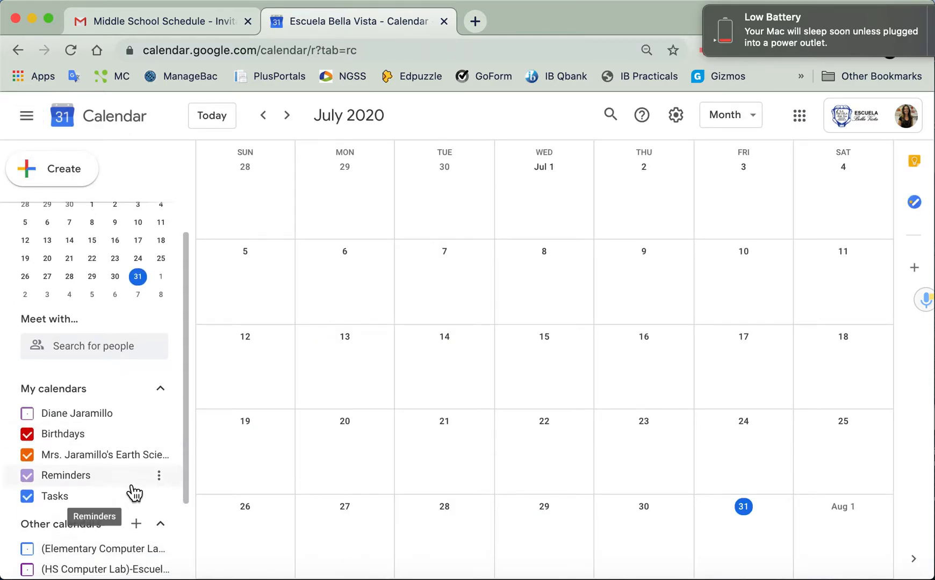
{"action": "scroll", "coordinate": [133, 490], "scroll_direction": "down", "scroll_amount": 1}
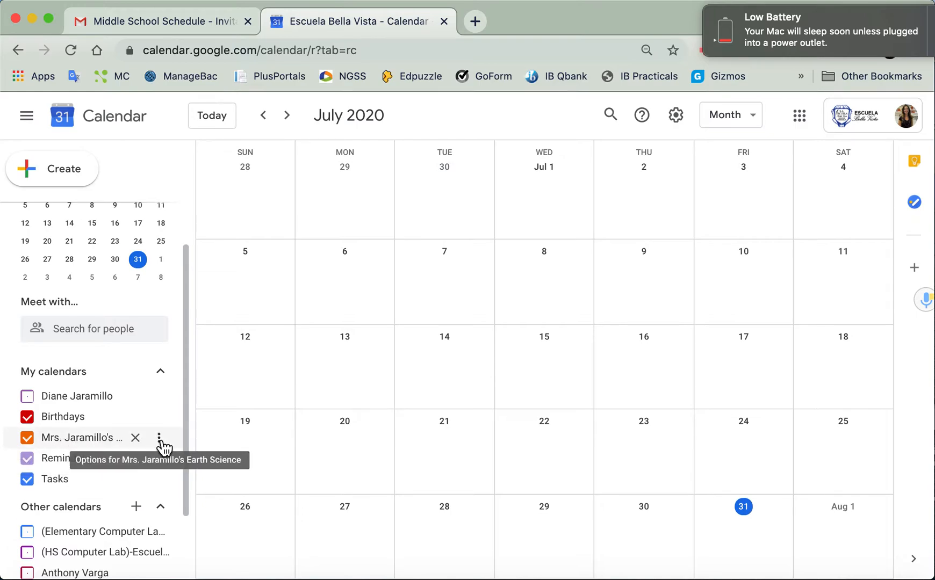
{"action": "left_click", "coordinate": [159, 439]}
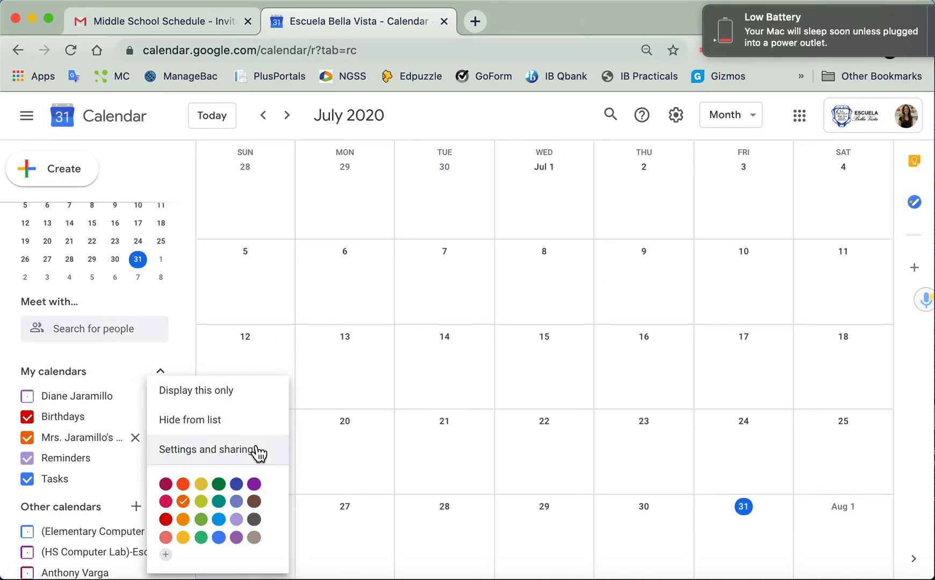
{"action": "left_click", "coordinate": [234, 455]}
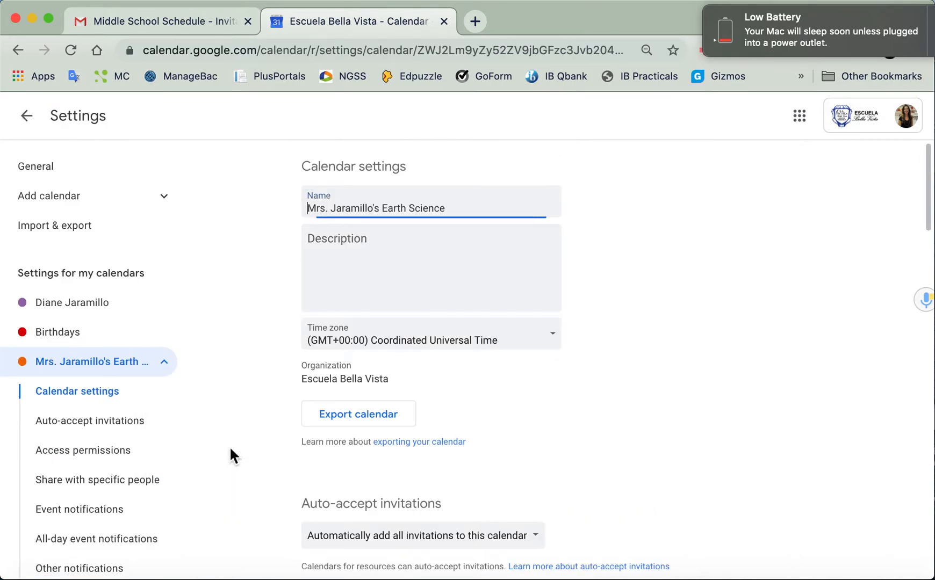
{"action": "left_click", "coordinate": [382, 208]}
{"action": "key", "text": "BackSpace"}
{"action": "key", "text": "BackSpace"}
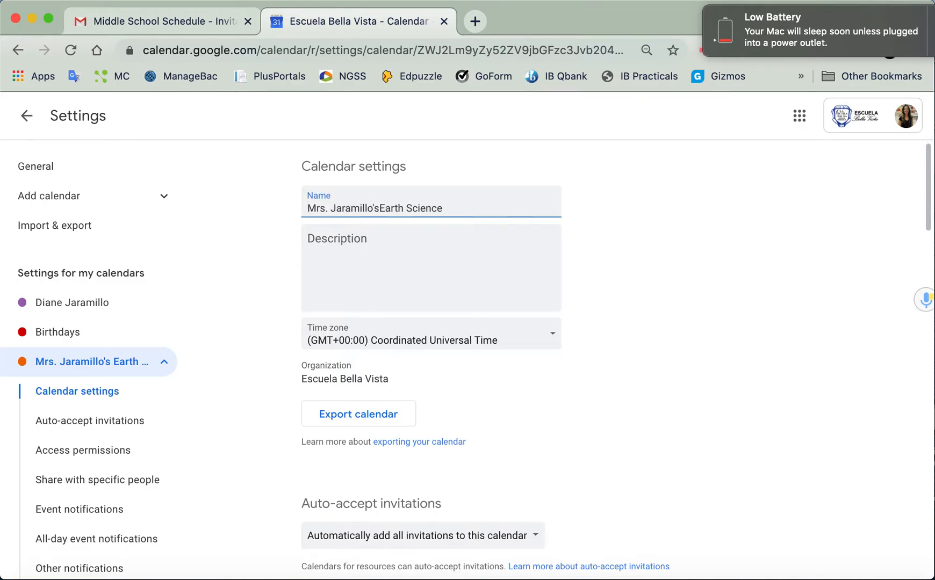
{"action": "key", "text": "BackSpace"}
{"action": "key", "text": "BackSpace"}
{"action": "key", "text": "BackSpace"}
{"action": "key", "text": "BackSpace"}
{"action": "key", "text": "BackSpace"}
{"action": "key", "text": "BackSpace"}
{"action": "key", "text": "BackSpace"}
{"action": "key", "text": "BackSpace"}
{"action": "key", "text": "BackSpace"}
{"action": "key", "text": "BackSpace"}
{"action": "key", "text": "BackSpace"}
{"action": "key", "text": "BackSpace"}
{"action": "key", "text": "BackSpace"}
{"action": "key", "text": "BackSpace"}
{"action": "key", "text": "BackSpace"}
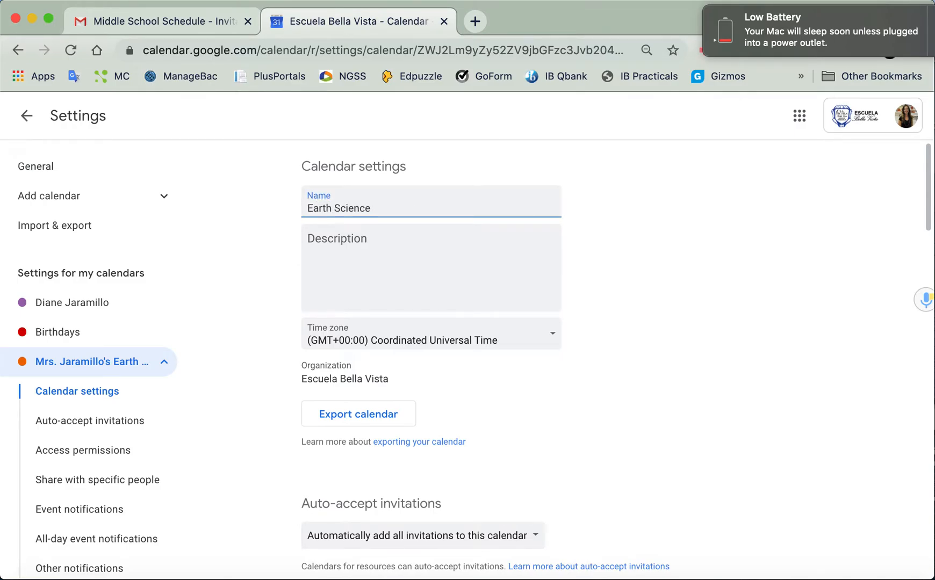
{"action": "type", "text": "8"}
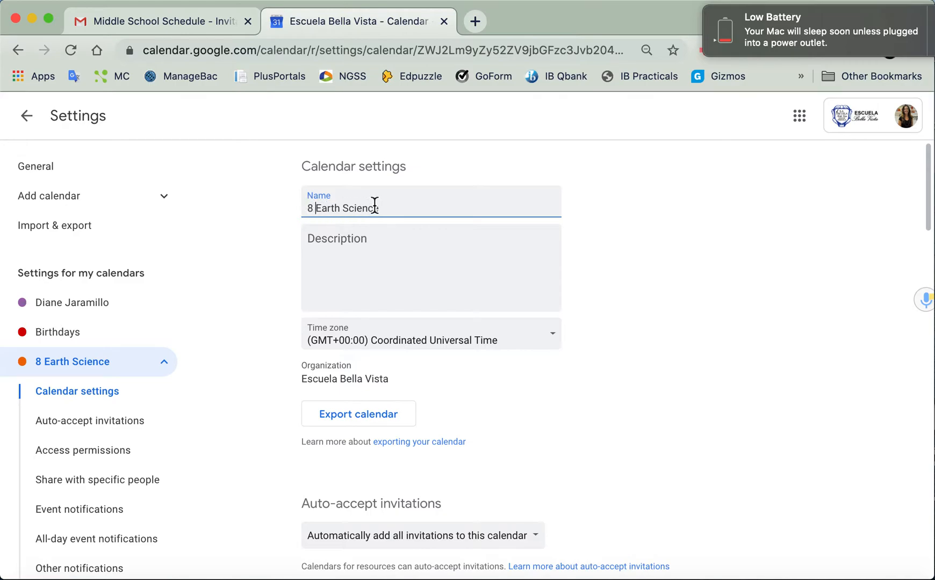
Step: Get the shareable link of the 8 Earth Science calendar and copy it
{"action": "scroll", "coordinate": [503, 362], "scroll_direction": "down", "scroll_amount": 8}
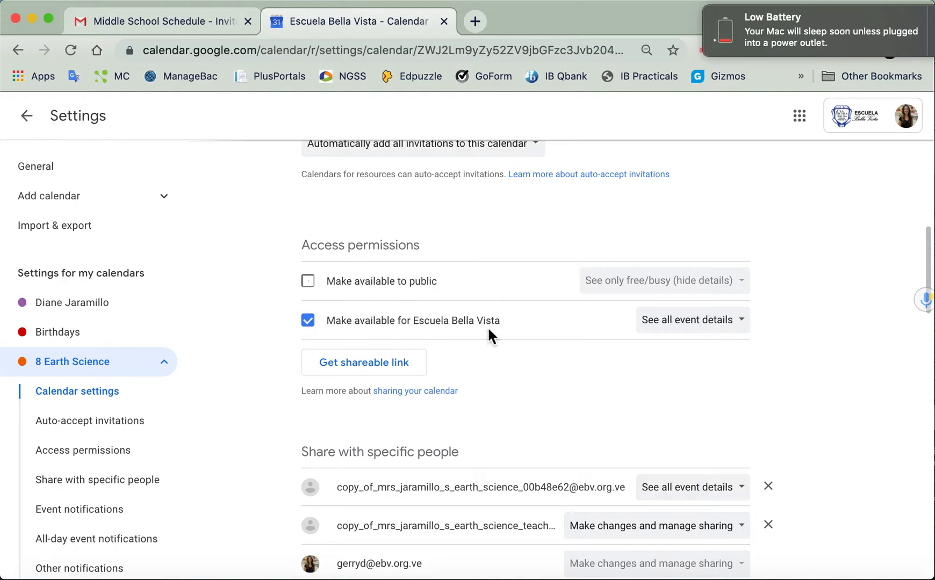
{"action": "left_click", "coordinate": [403, 369]}
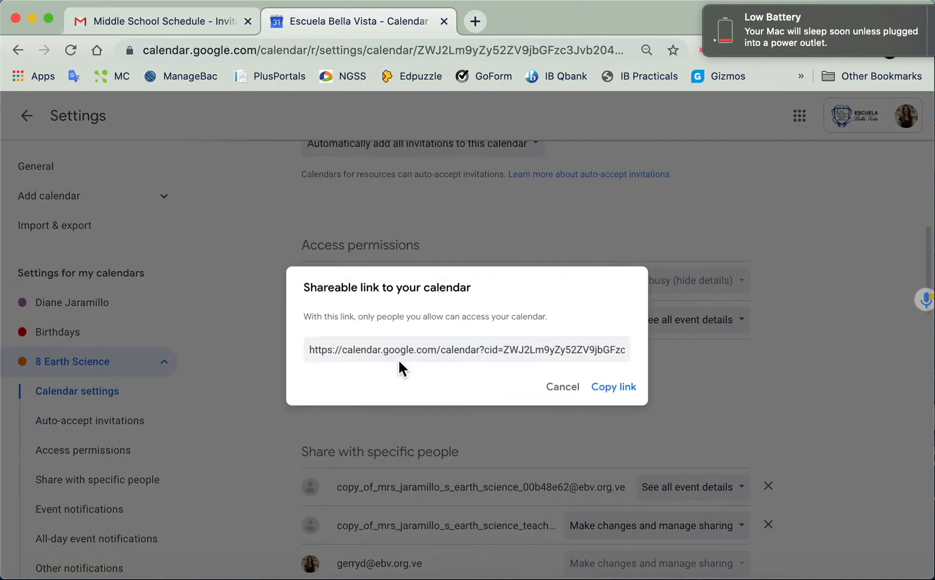
{"action": "left_click", "coordinate": [610, 390]}
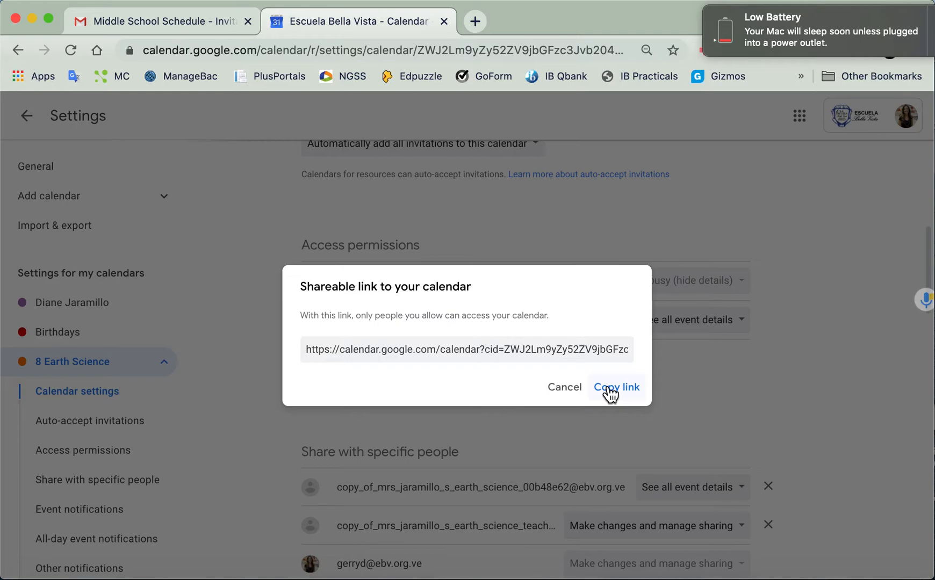
Step: Switch to Gmail and open the Grade 8 calendar link in the Mathematics message to add that calendar
{"action": "left_click", "coordinate": [172, 24]}
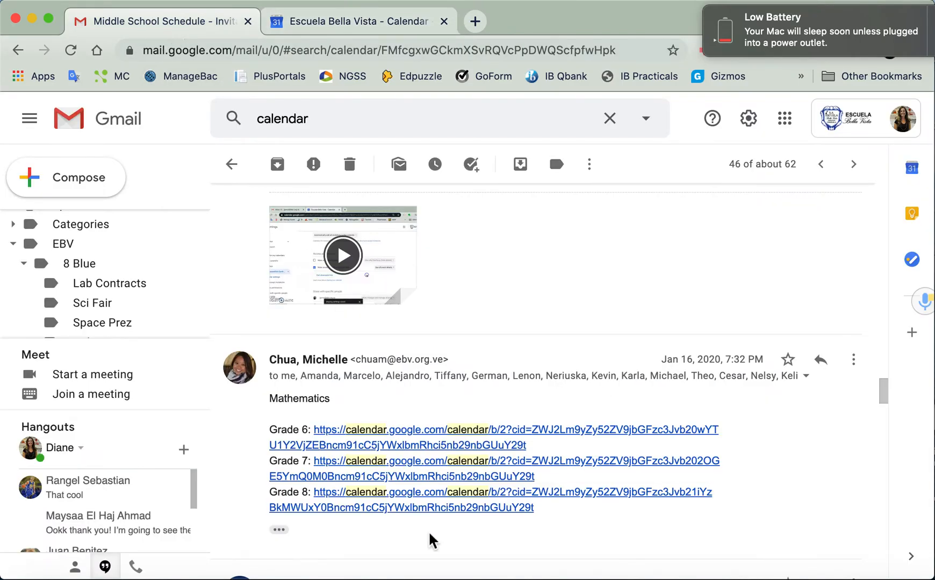
{"action": "scroll", "coordinate": [432, 540], "scroll_direction": "down", "scroll_amount": 1}
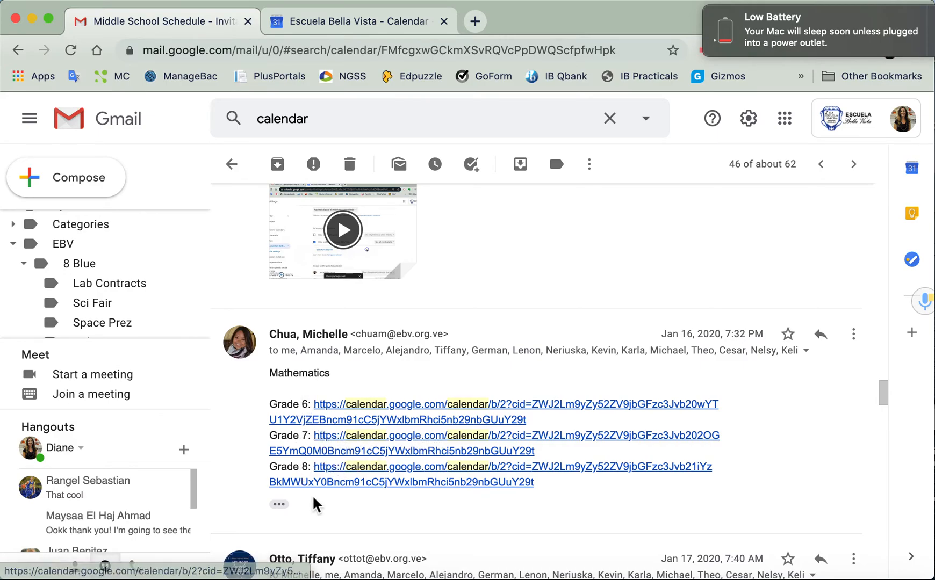
{"action": "left_click", "coordinate": [350, 485]}
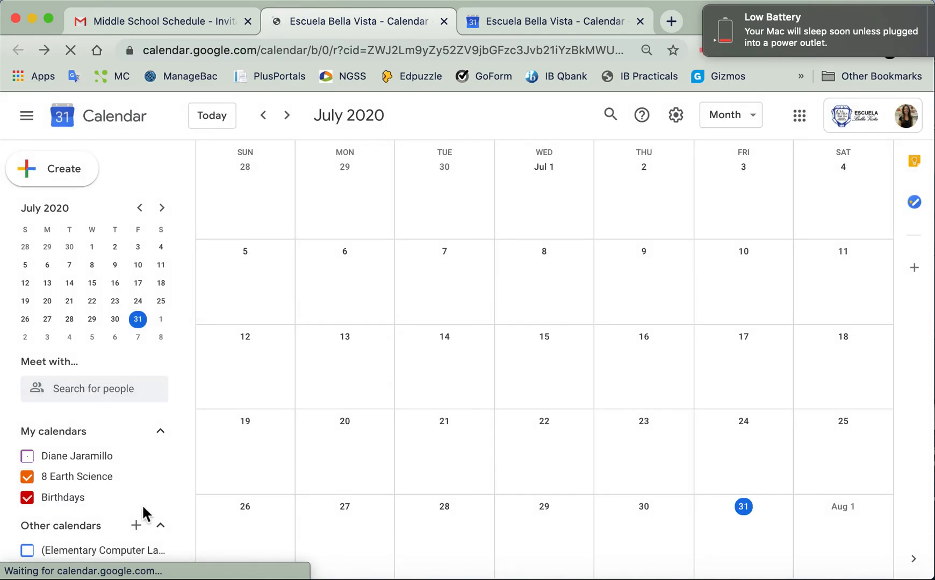
Step: Set the colour of the Math 8 2019-2020 calendar to Blueberry
{"action": "scroll", "coordinate": [143, 506], "scroll_direction": "down", "scroll_amount": 2}
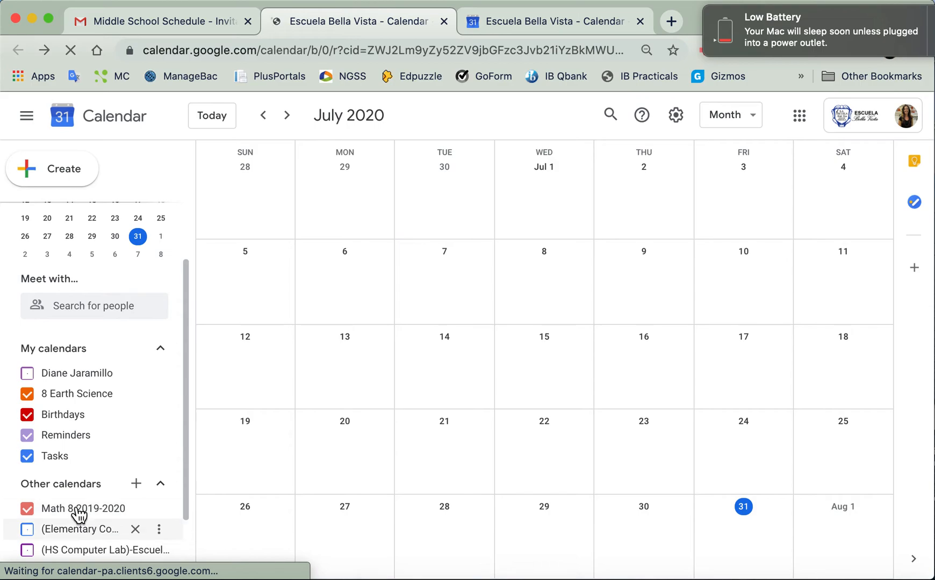
{"action": "scroll", "coordinate": [108, 509], "scroll_direction": "down", "scroll_amount": 2}
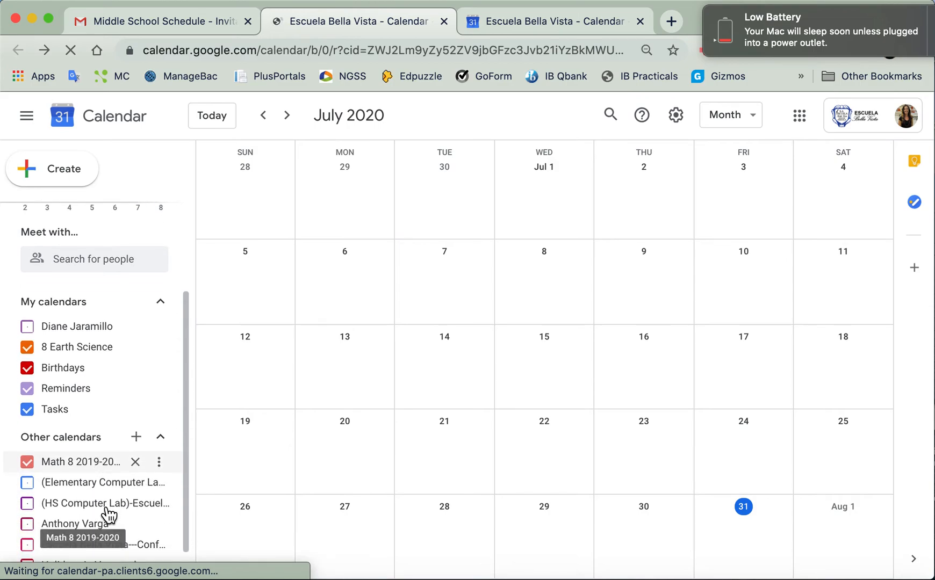
{"action": "left_click", "coordinate": [160, 463]}
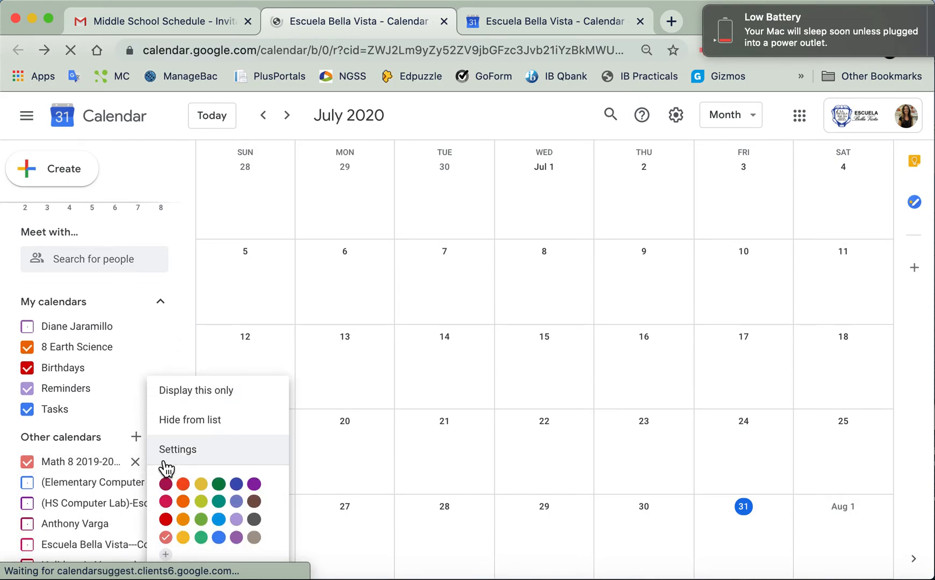
{"action": "left_click", "coordinate": [241, 485]}
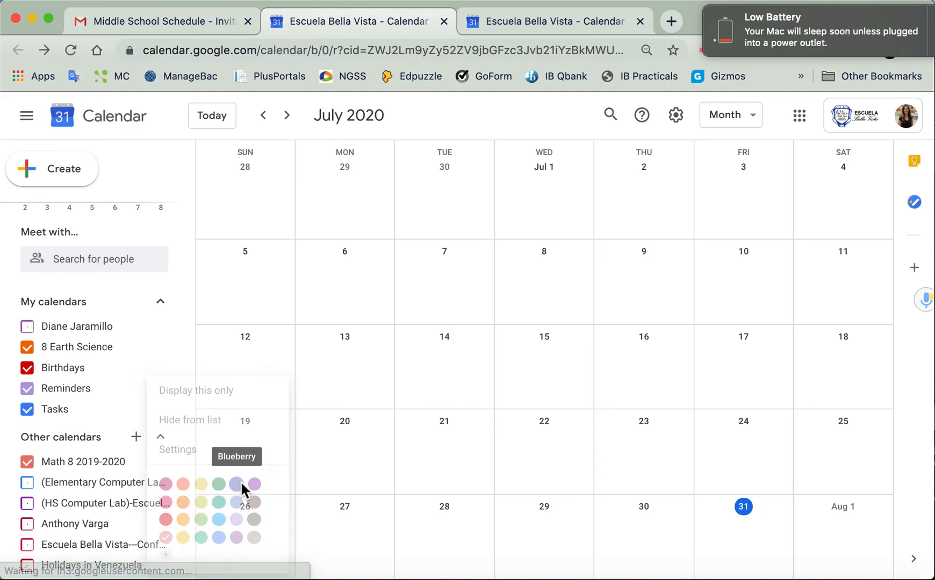